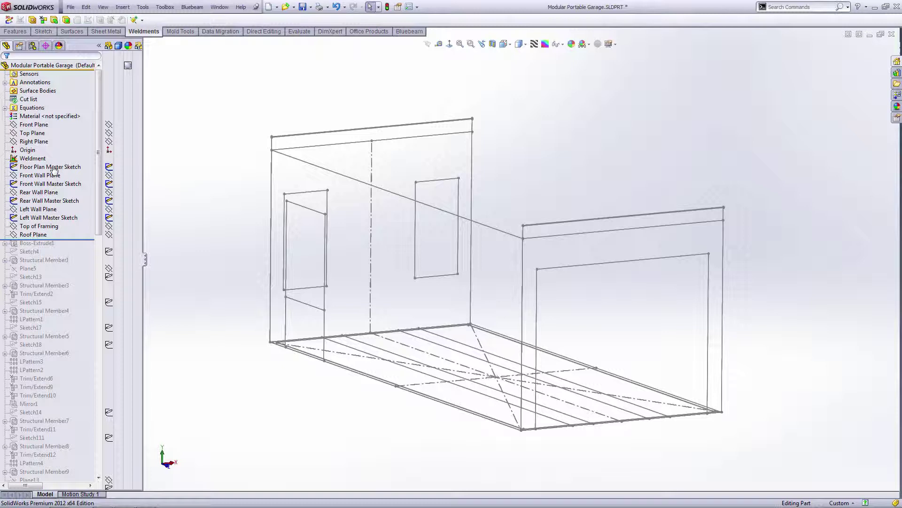
Step: Hide the Floor Plan, Front, Rear and Left Wall master sketches
left_click(51, 167)
left_click(43, 184)
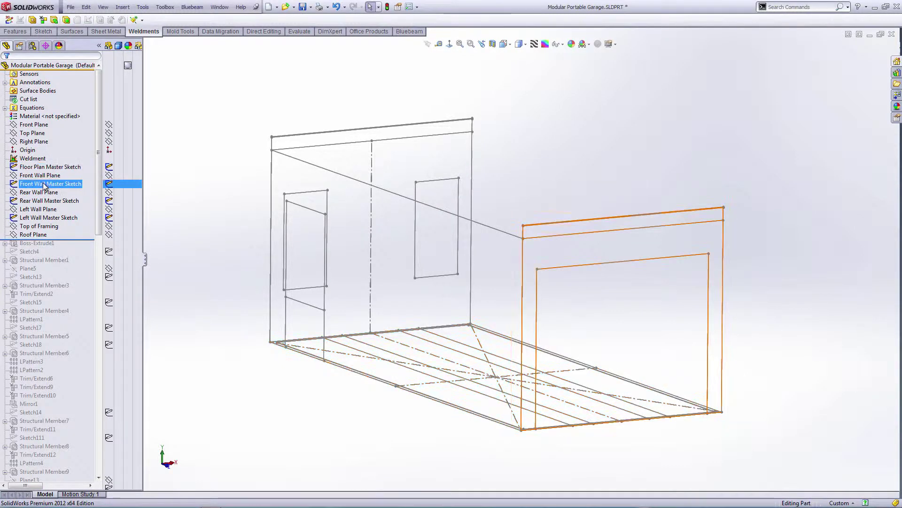
left_click(47, 201, "ctrl")
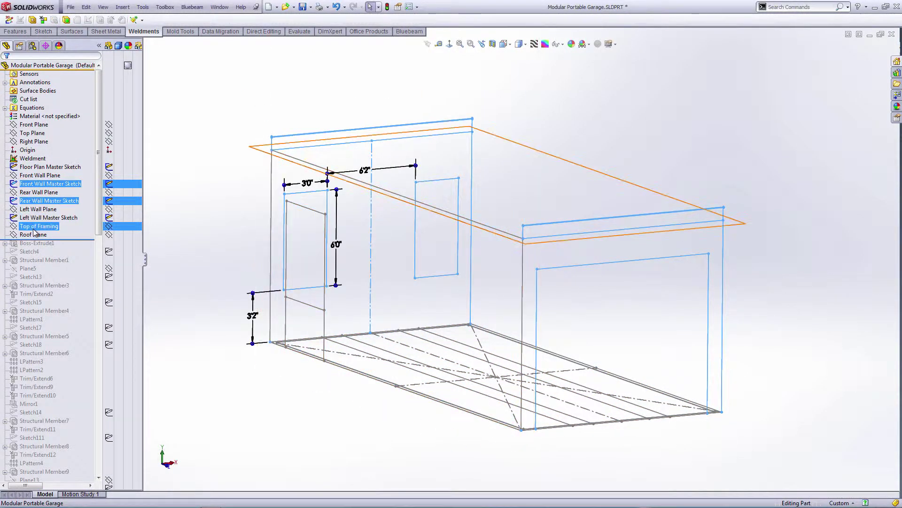
left_click(34, 219, "ctrl")
left_click(47, 167, "ctrl")
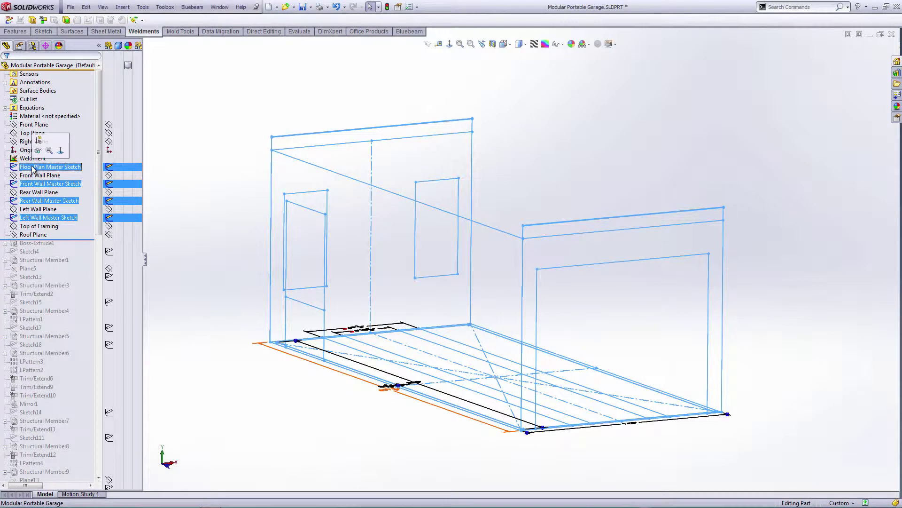
left_click(39, 150)
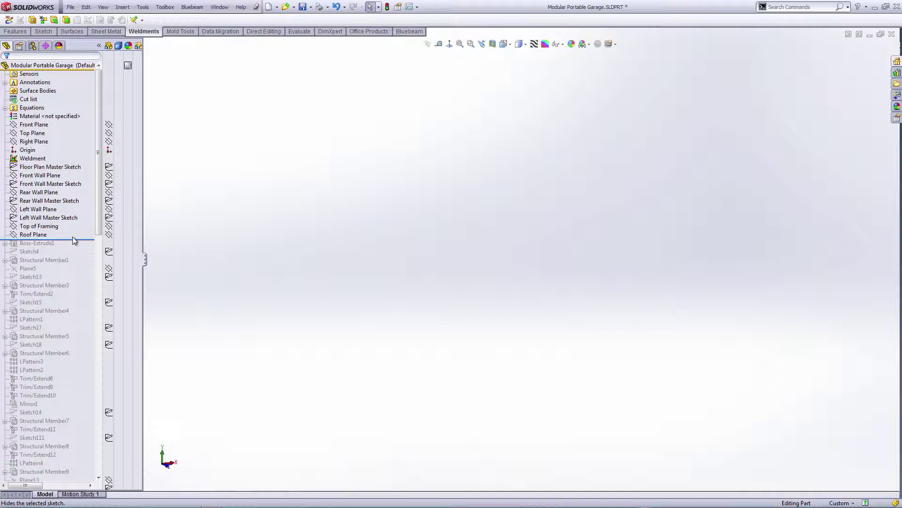
Step: Roll back to just the plywood deck plate and check its 1 1/8 in edge thickness
left_click_drag(72, 240, 73, 248)
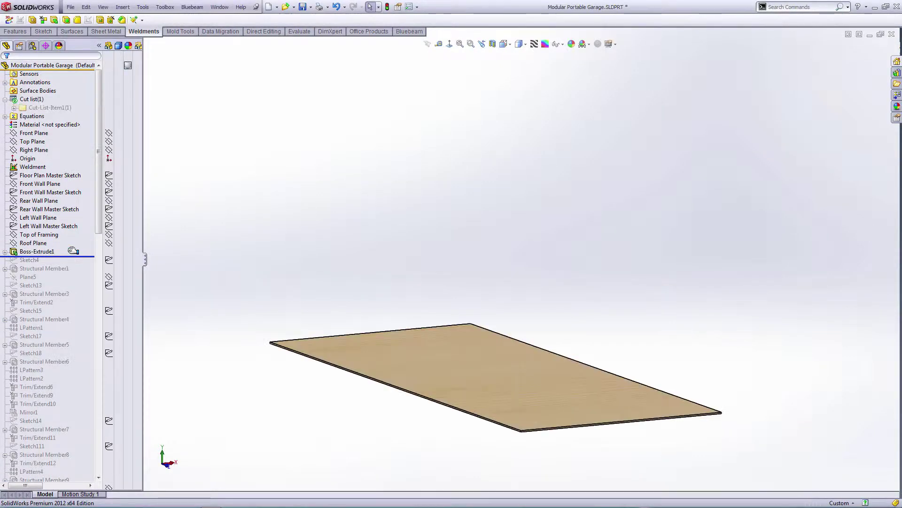
middle_click_drag(235, 327, 233, 348)
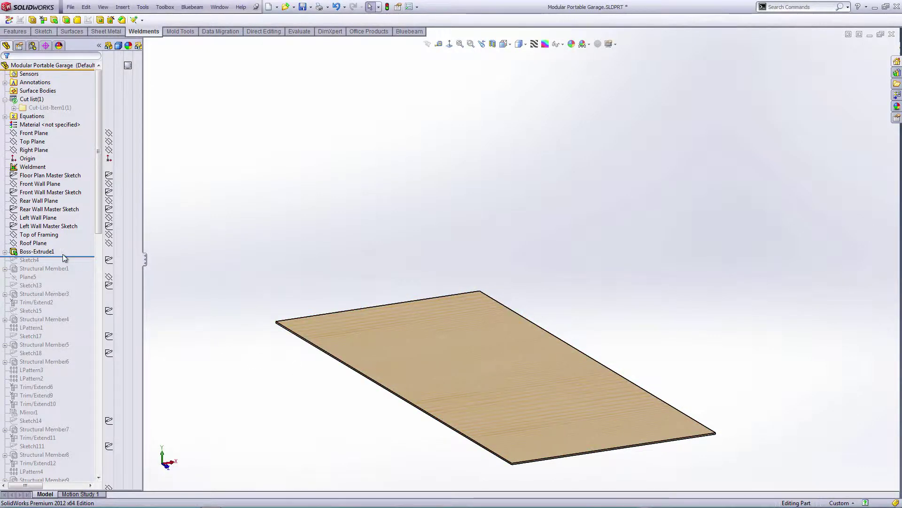
scroll(517, 465, "down", 5)
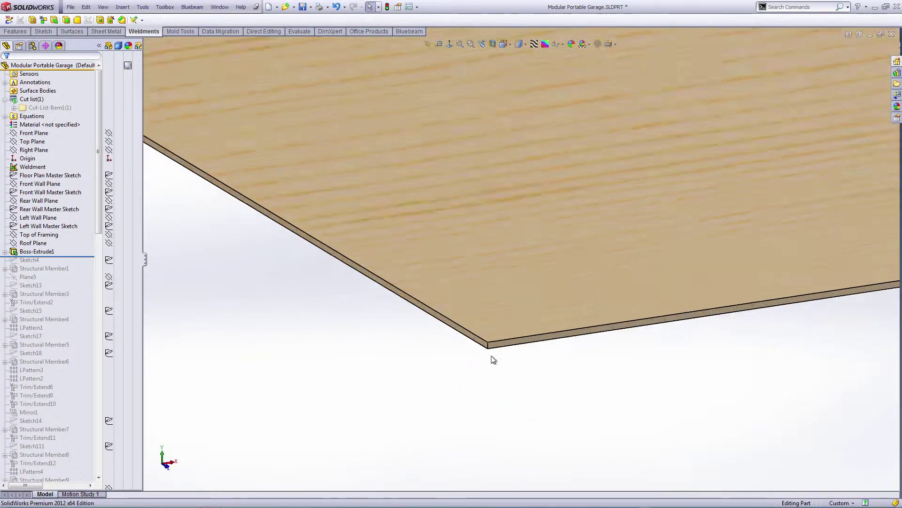
left_click(488, 332)
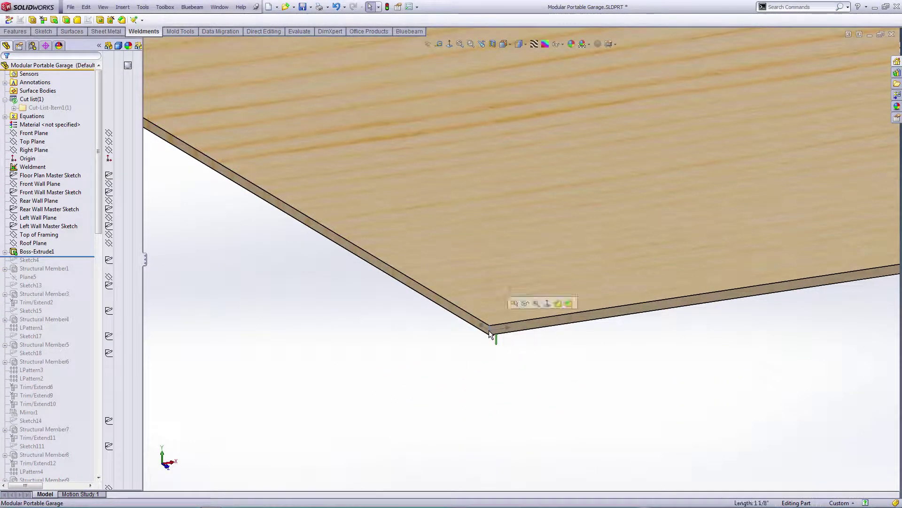
left_click(483, 401)
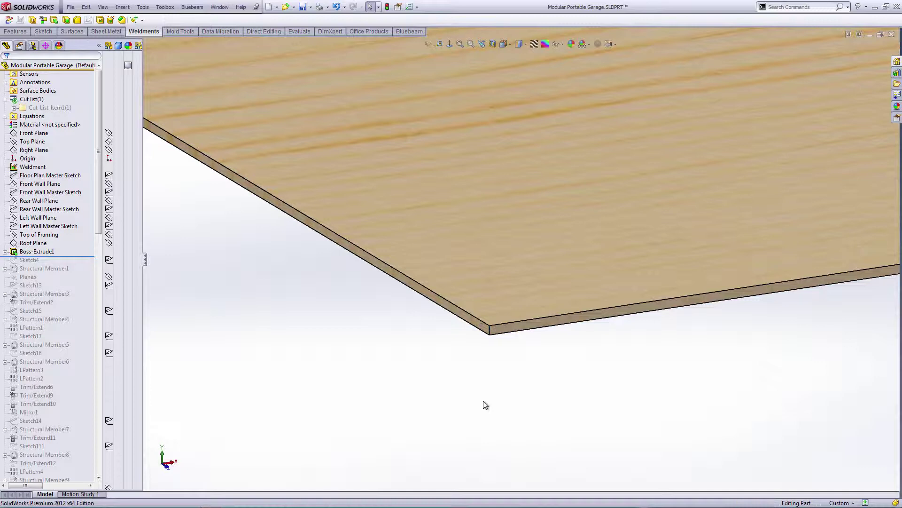
key("f")
scroll(503, 160, "down", 3)
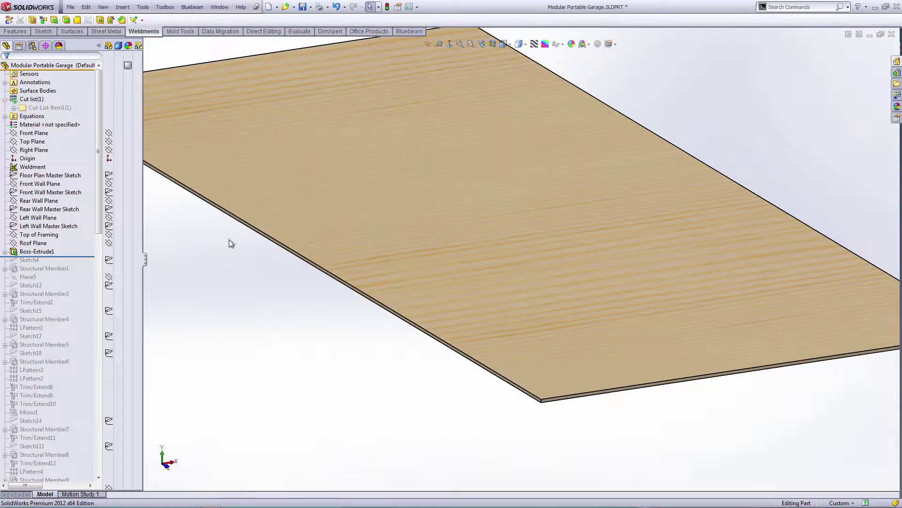
Step: Roll forward to Structural Member1 and confirm its MC13x31.8 MC Channel settings
key("f")
left_click_drag(77, 256, 77, 273)
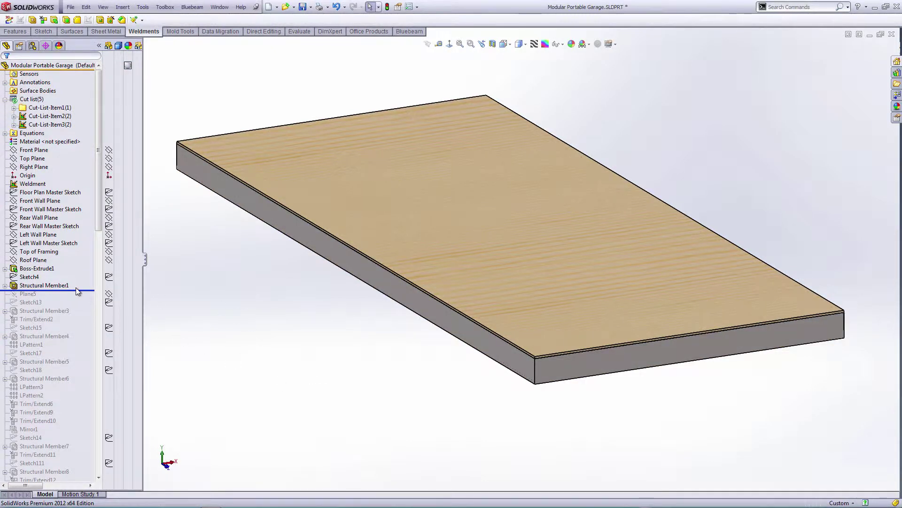
left_click(55, 284)
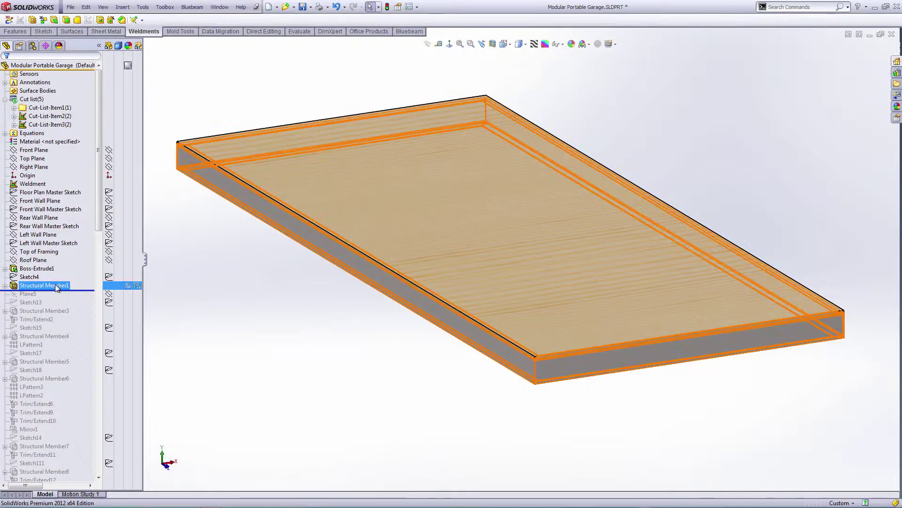
right_click(54, 285)
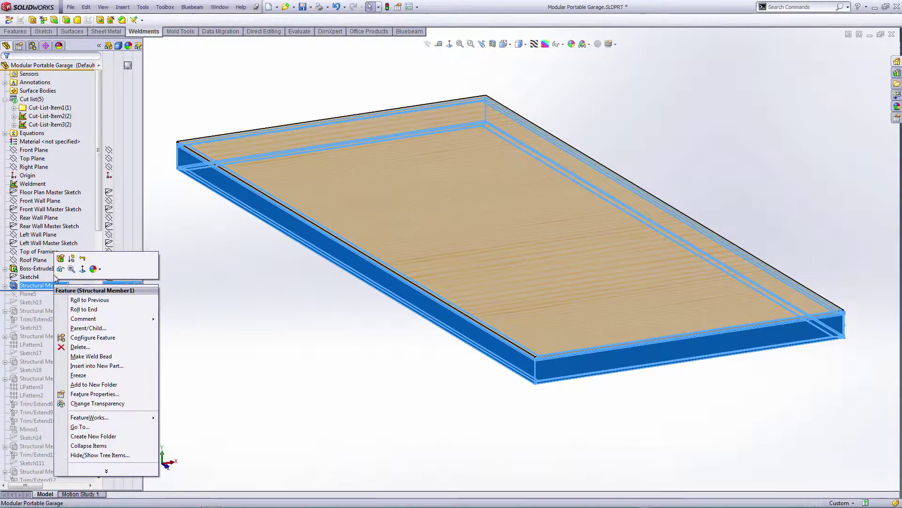
left_click(64, 260)
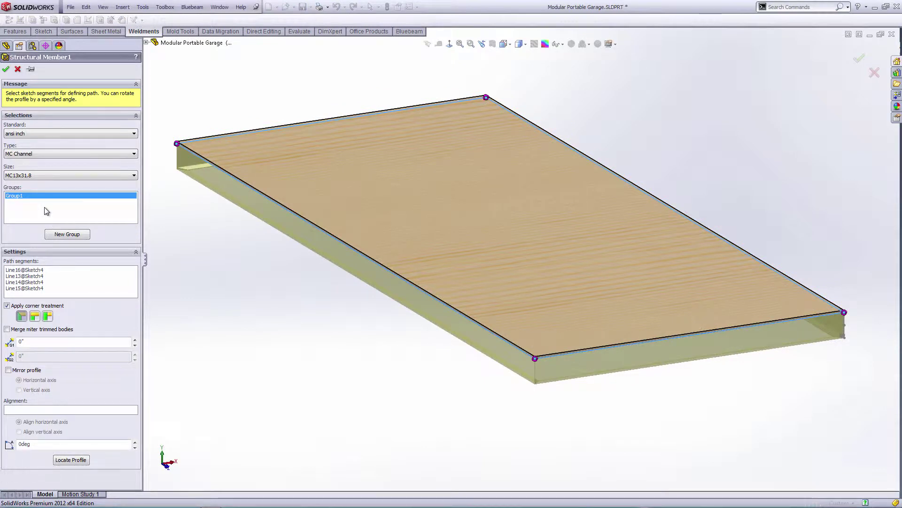
left_click(6, 70)
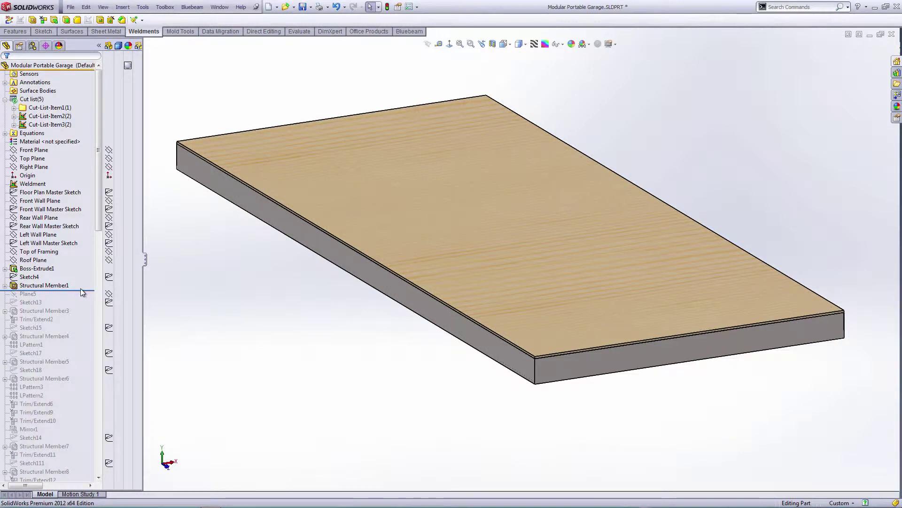
Step: Roll forward through Structural Member3 and Trim/Extend2, inspecting the wooden members under the deck
left_click_drag(86, 292, 78, 318)
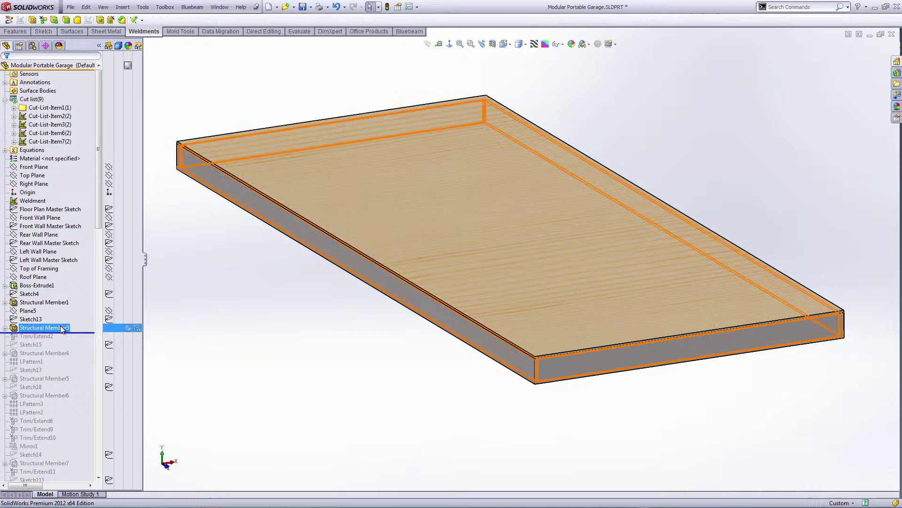
left_click(47, 328)
left_click(308, 298)
middle_click_drag(308, 298, 292, 226)
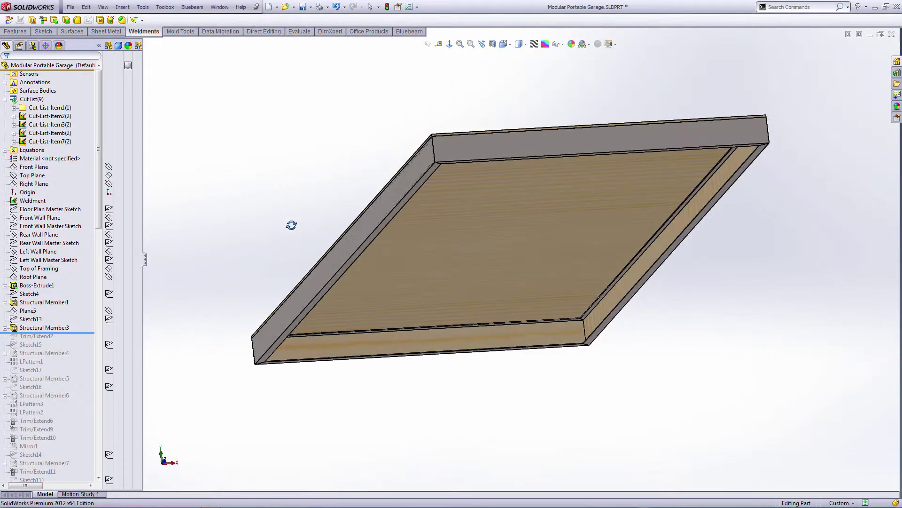
scroll(540, 348, "down", 5)
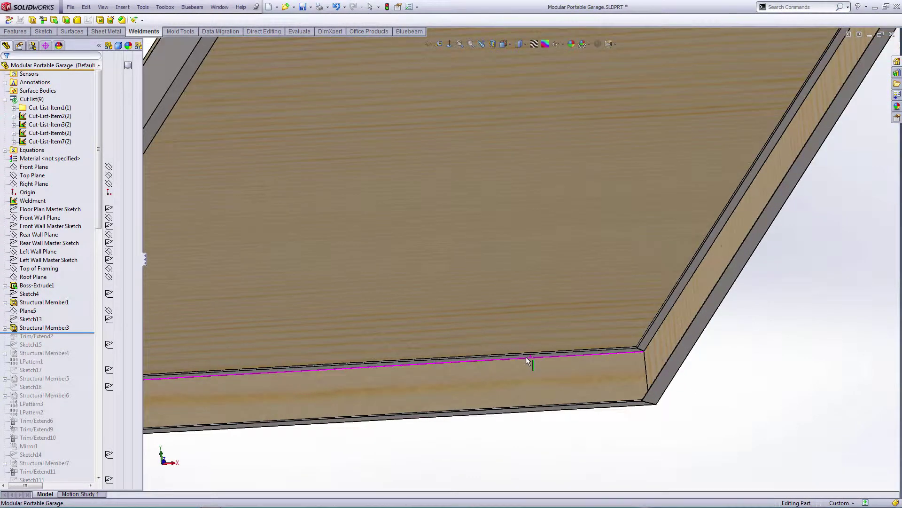
key("f")
scroll(548, 287, "down", 3)
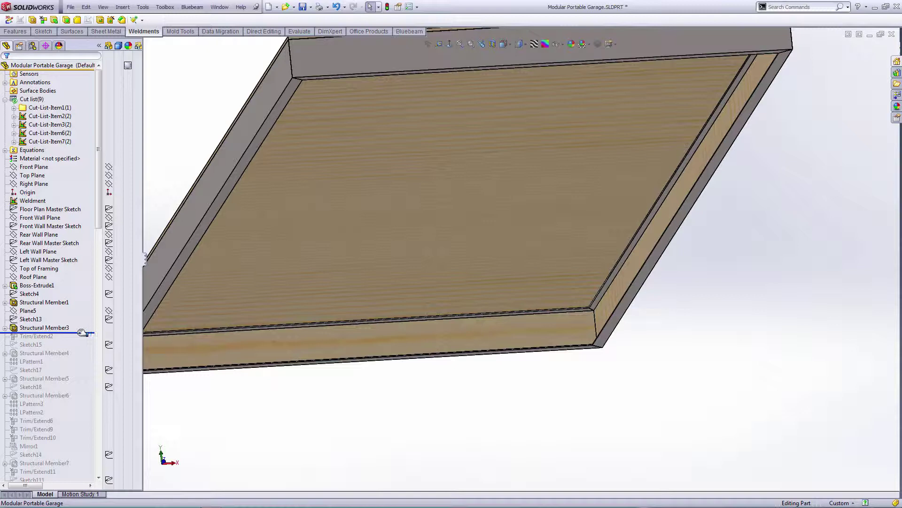
mouse_move(77, 336)
left_mouse_down()
mouse_move(66, 353)
mouse_move(83, 357)
left_mouse_up()
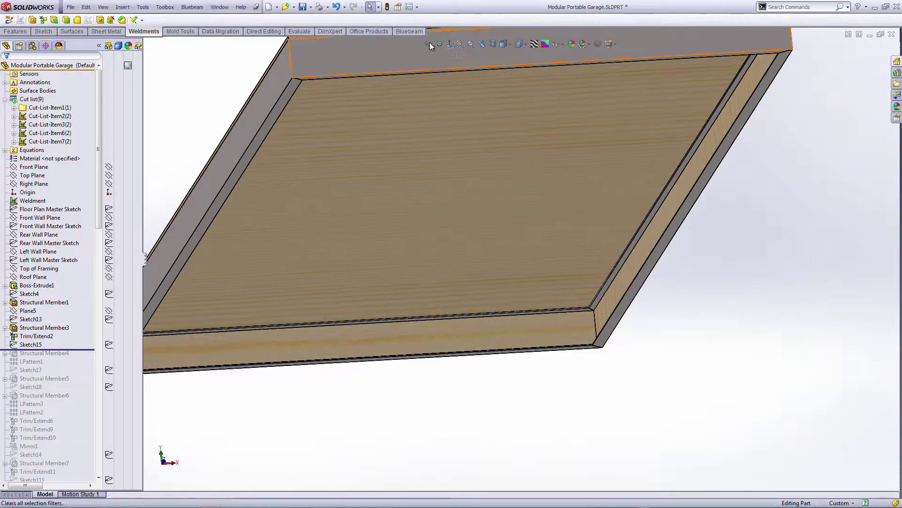
Step: Cut a section view through the frame
left_click(493, 44)
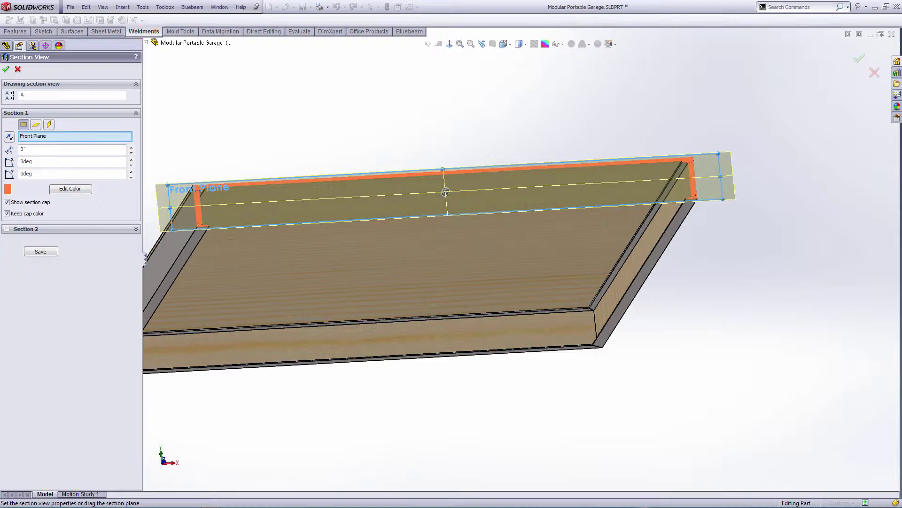
left_click(864, 59)
scroll(606, 211, "down", 10)
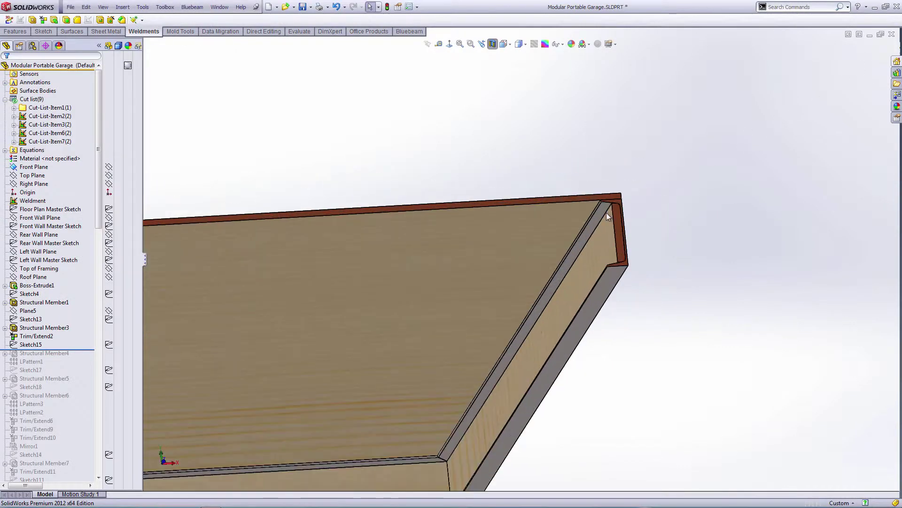
scroll(545, 194, "down", 3)
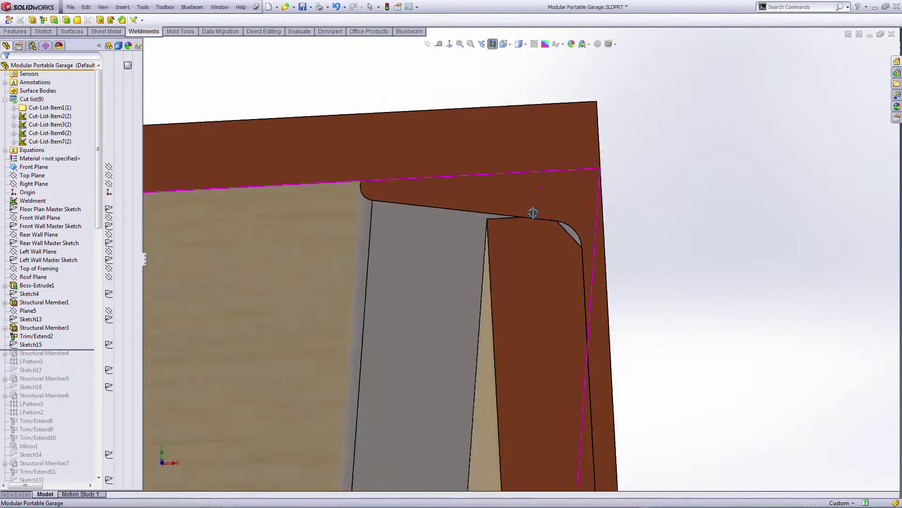
scroll(536, 210, "up", 5)
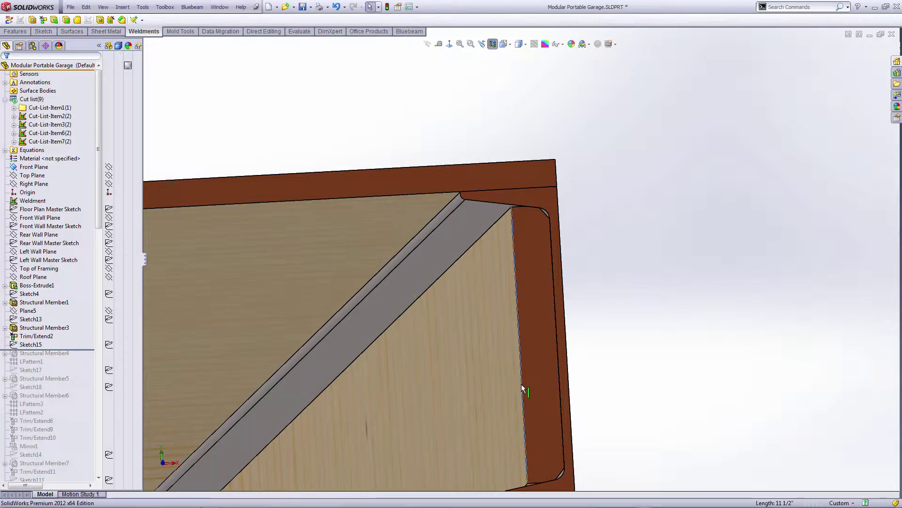
Step: Measure the 1 9/16 in gap between the rim and deck vertical edges
left_click(522, 389)
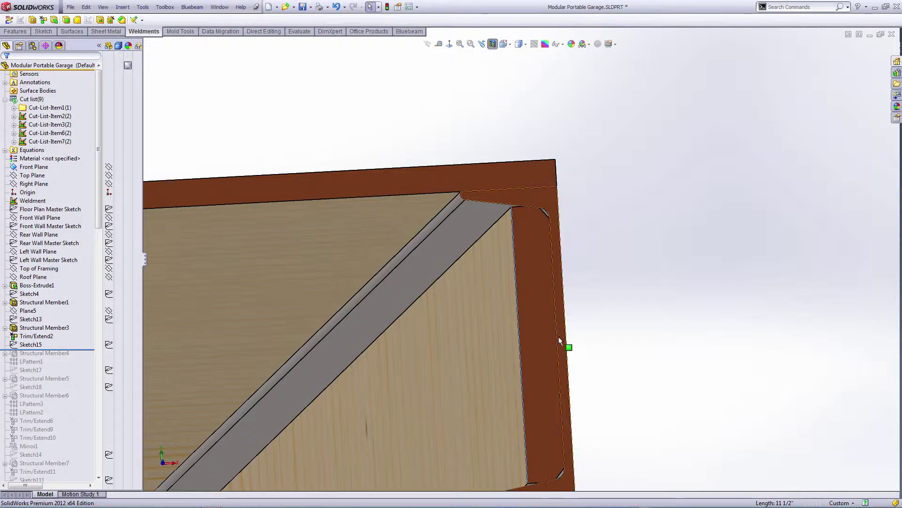
left_click(438, 44)
left_click(551, 253)
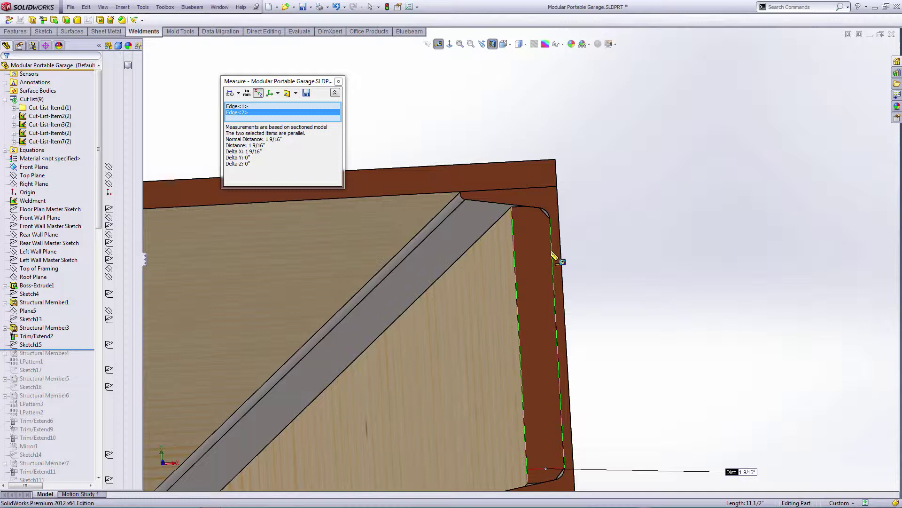
key("Escape")
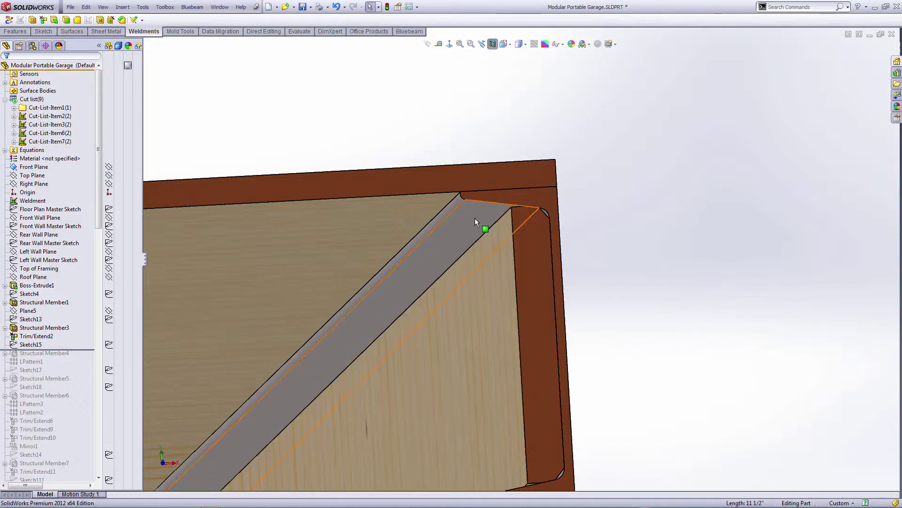
left_click(494, 257)
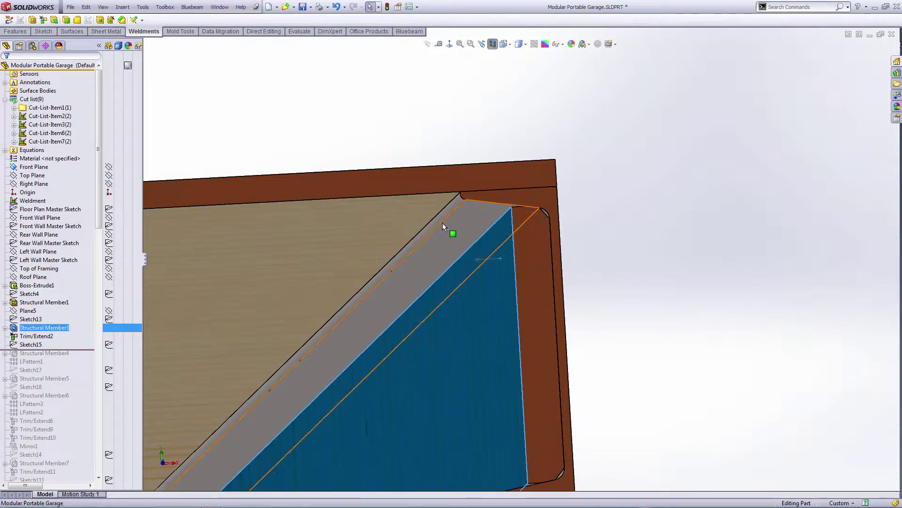
left_click(644, 219)
middle_click_drag(642, 215, 573, 302)
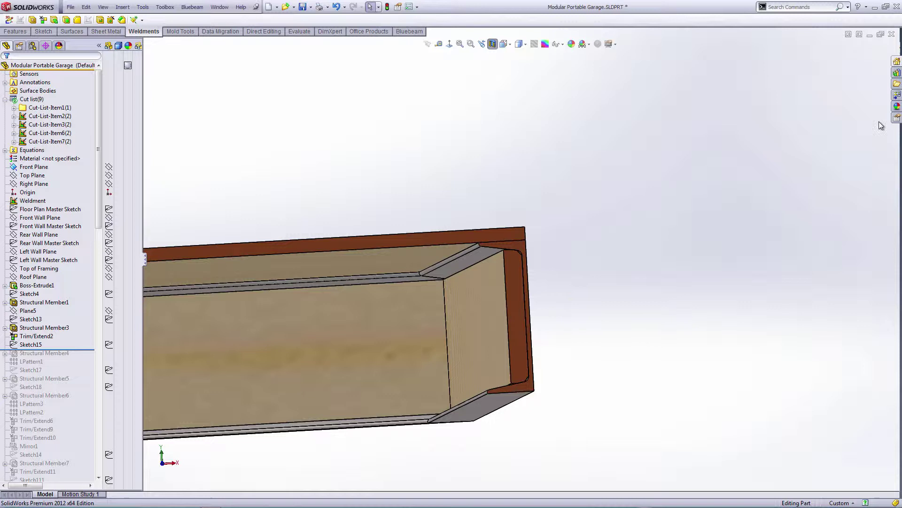
Step: Turn off the section view and roll forward through Structural Member6 to show the beam slats
left_click(492, 44)
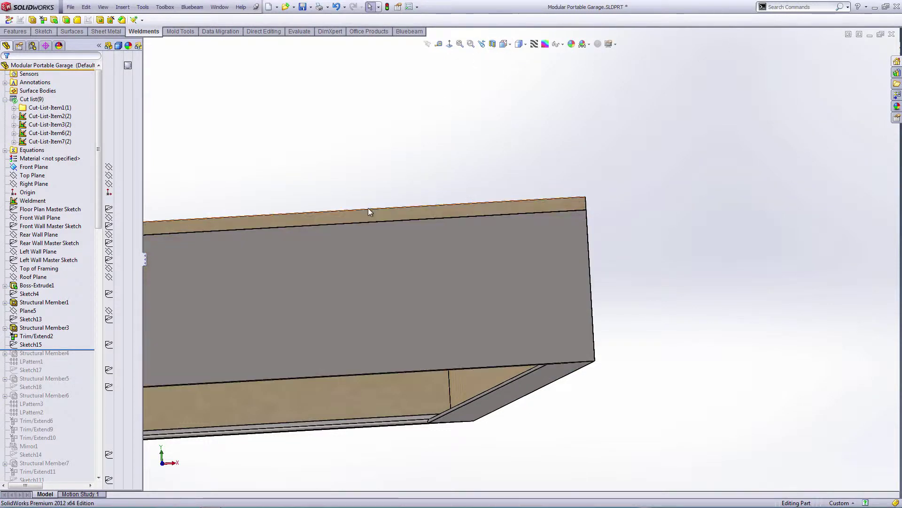
left_click_drag(82, 350, 80, 399)
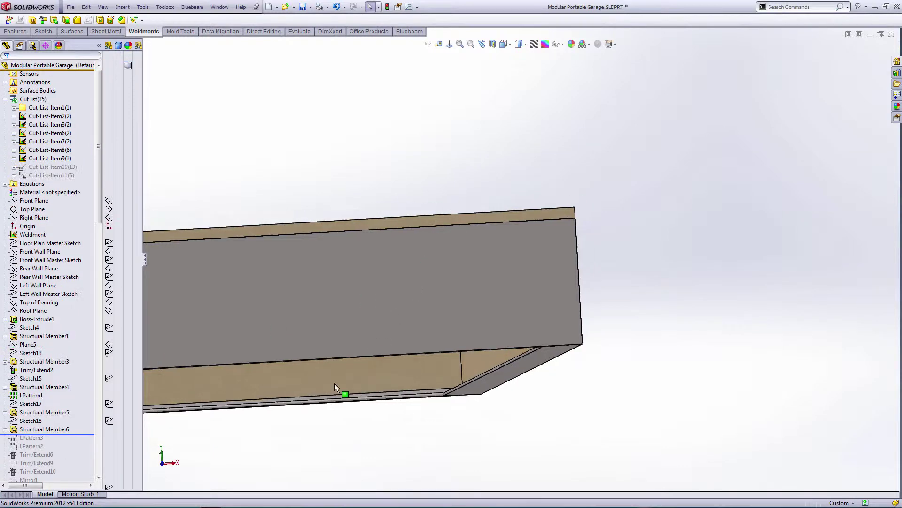
scroll(335, 386, "up", 3)
middle_click_drag(252, 391, 514, 411)
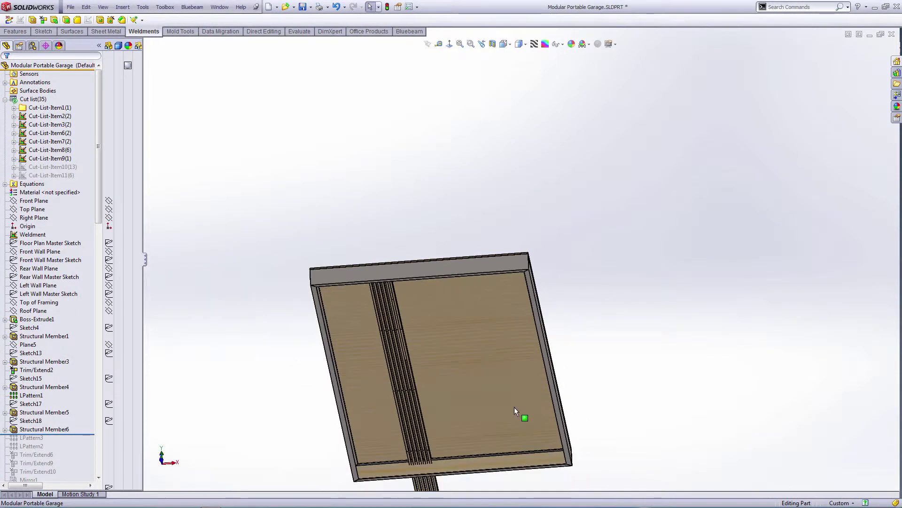
scroll(358, 417, "down", 3)
scroll(358, 383, "up", 2)
scroll(479, 373, "down", 3)
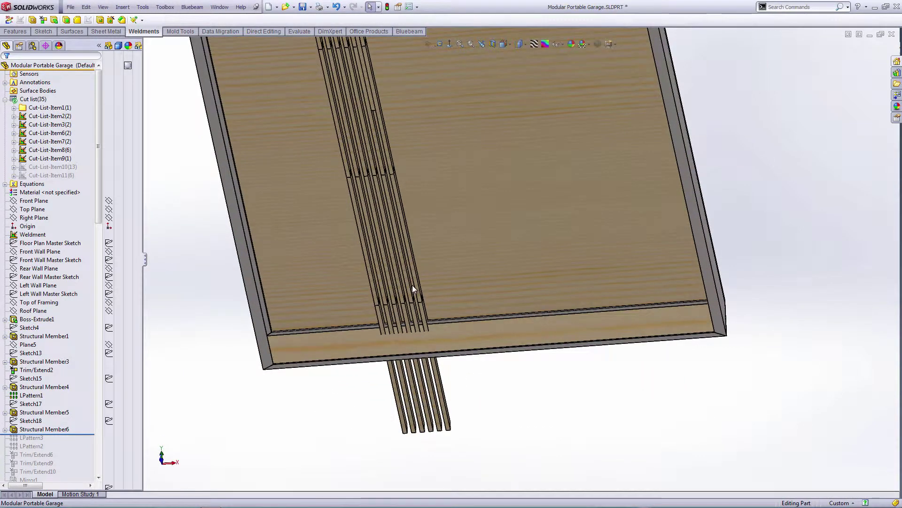
Step: Roll back before the trims, then forward to Structural Member4 for a single joist
scroll(393, 87, "down", 3)
scroll(410, 121, "down", 2)
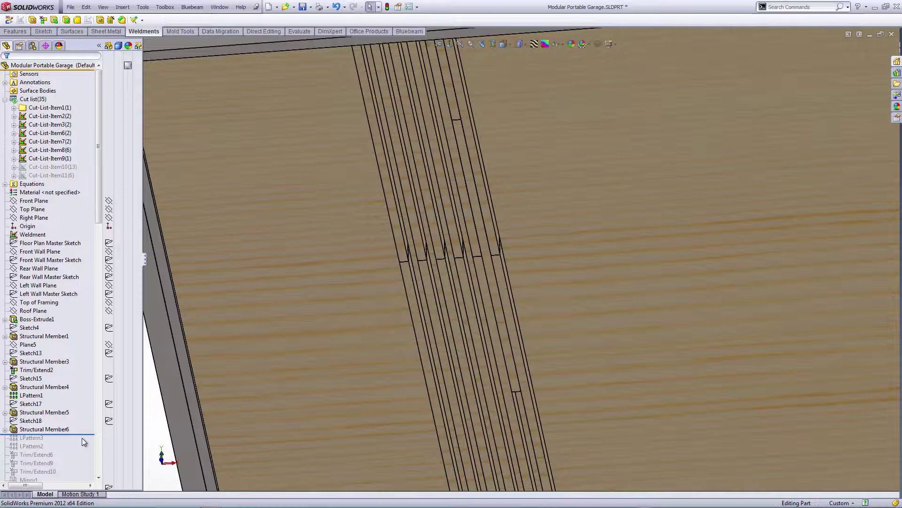
left_click_drag(82, 437, 78, 366)
scroll(324, 274, "up", 5)
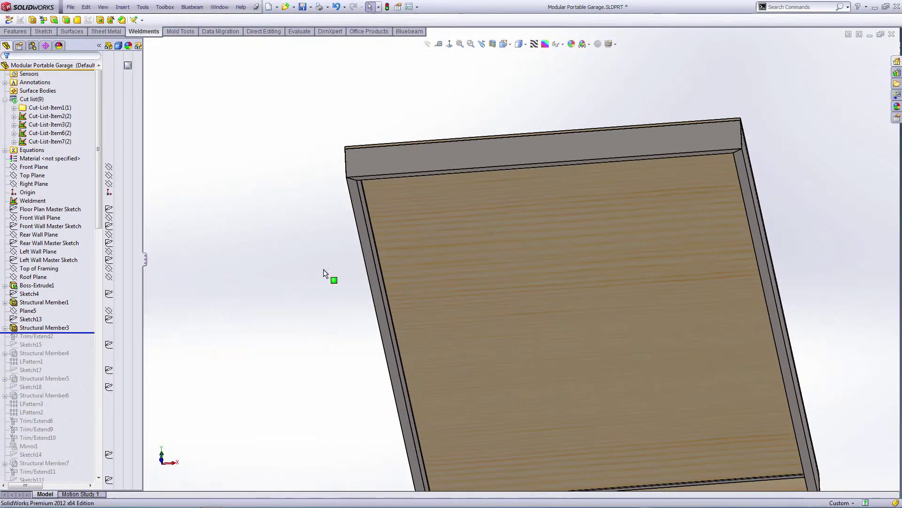
left_click(62, 329)
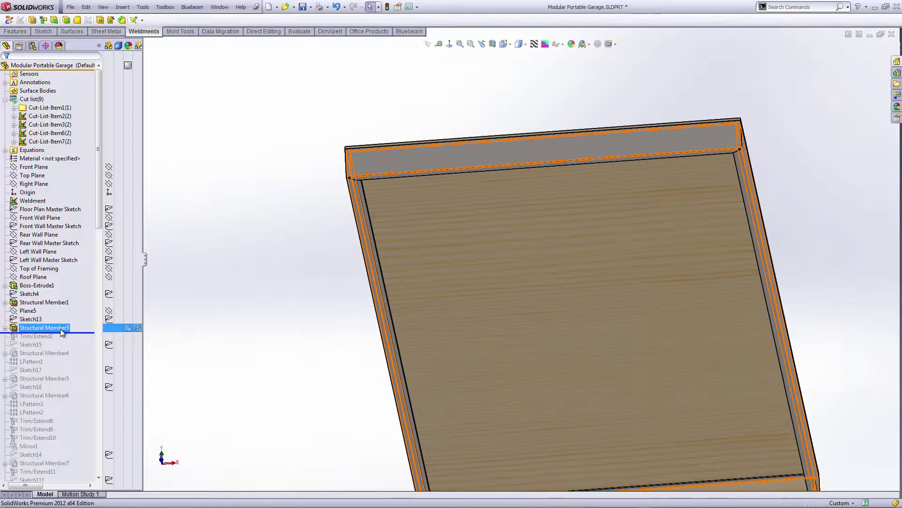
left_click(78, 332)
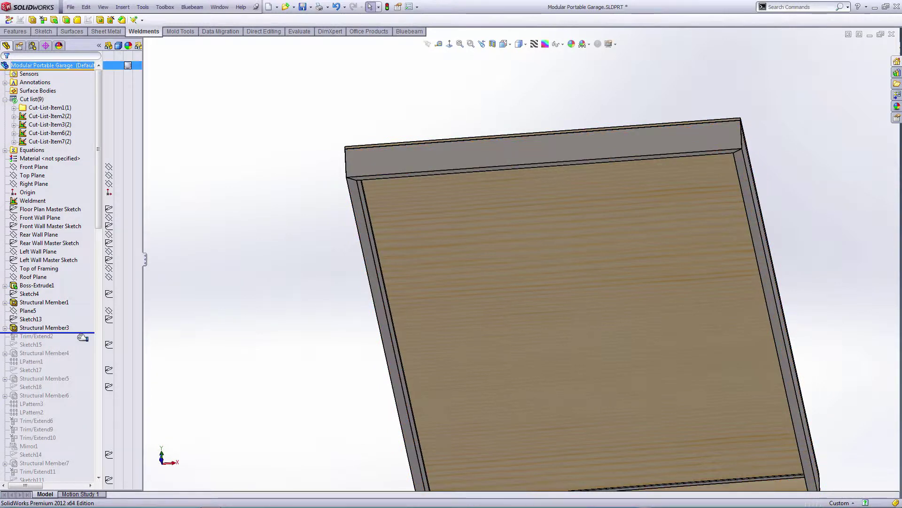
left_click_drag(83, 335, 79, 357)
Step: Roll forward through LPattern1 and Structural Member5 to show rows of patterned joists
scroll(540, 194, "down", 1)
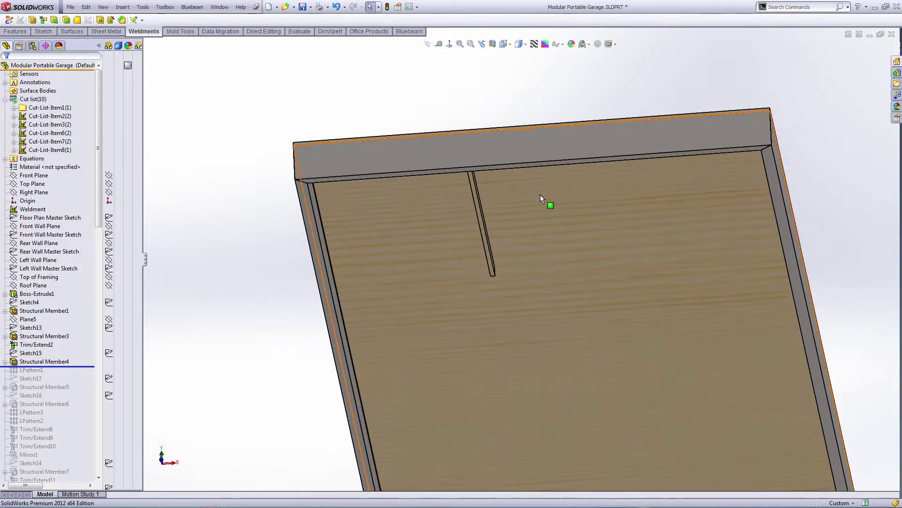
scroll(541, 193, "down", 2)
middle_click_drag(540, 193, 417, 101)
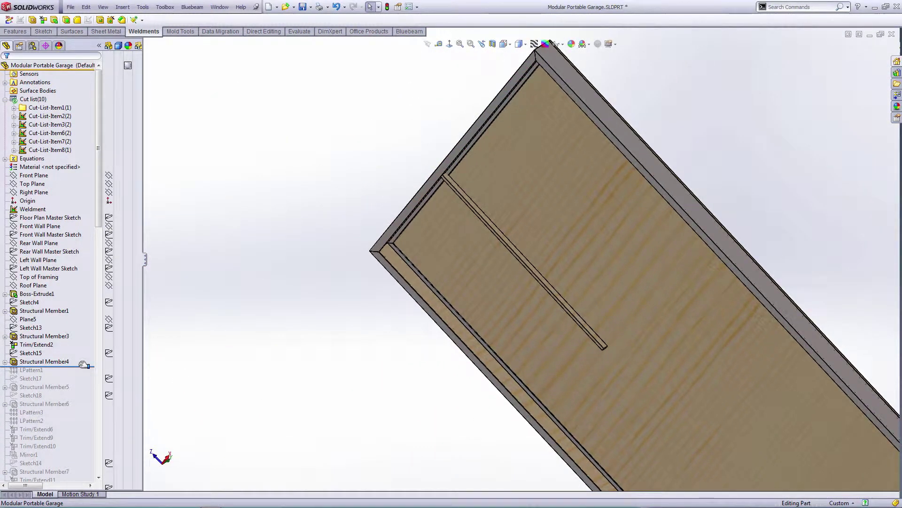
left_click_drag(83, 364, 83, 370)
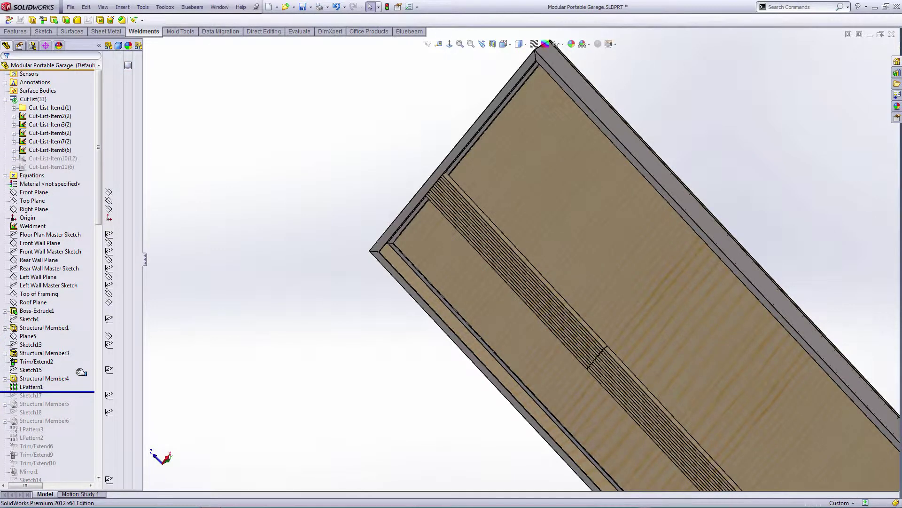
scroll(531, 263, "up", 3)
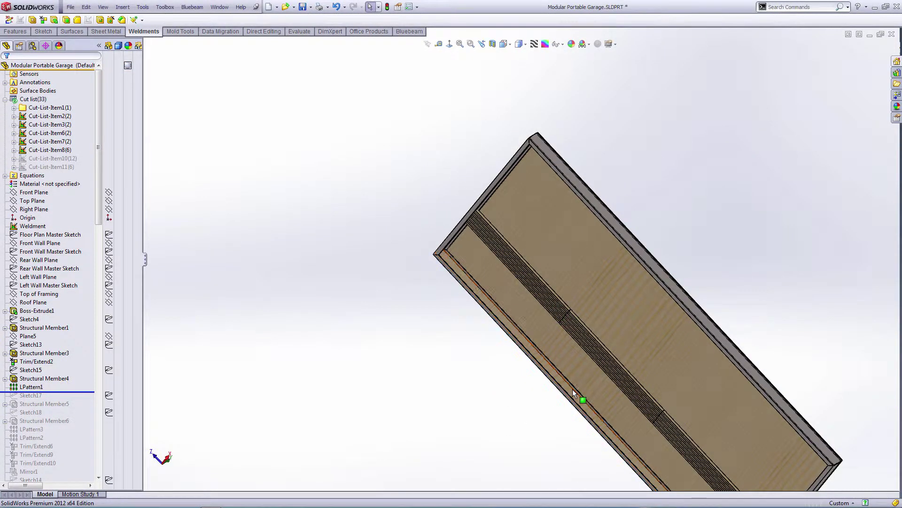
scroll(694, 463, "down", 3)
mouse_move(650, 404)
middle_mouse_down()
mouse_move(677, 427)
mouse_move(637, 398)
middle_mouse_up()
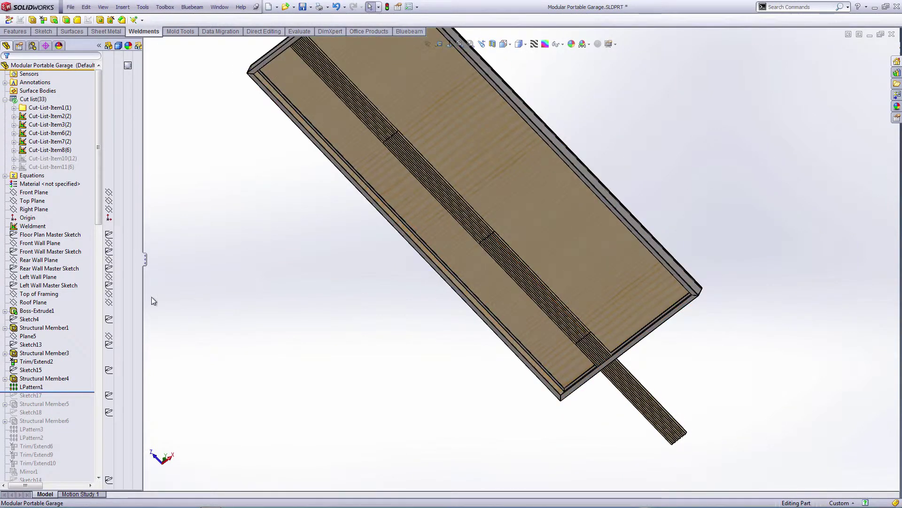
left_click(55, 379)
left_click_drag(56, 391, 60, 409)
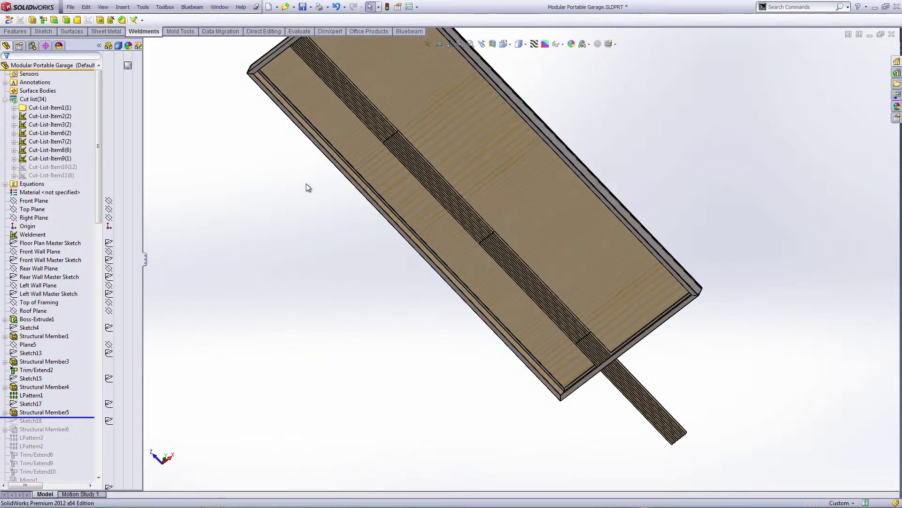
Step: Restore Structural Member6 into the floor model
scroll(428, 176, "up", 3)
scroll(428, 174, "down", 5)
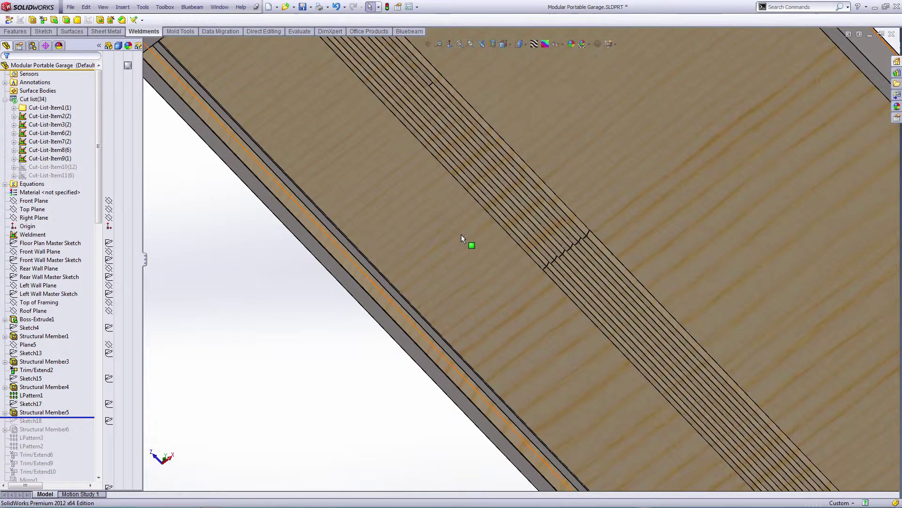
scroll(461, 211, "up", 3)
scroll(467, 138, "down", 3)
middle_click_drag(467, 138, 462, 52)
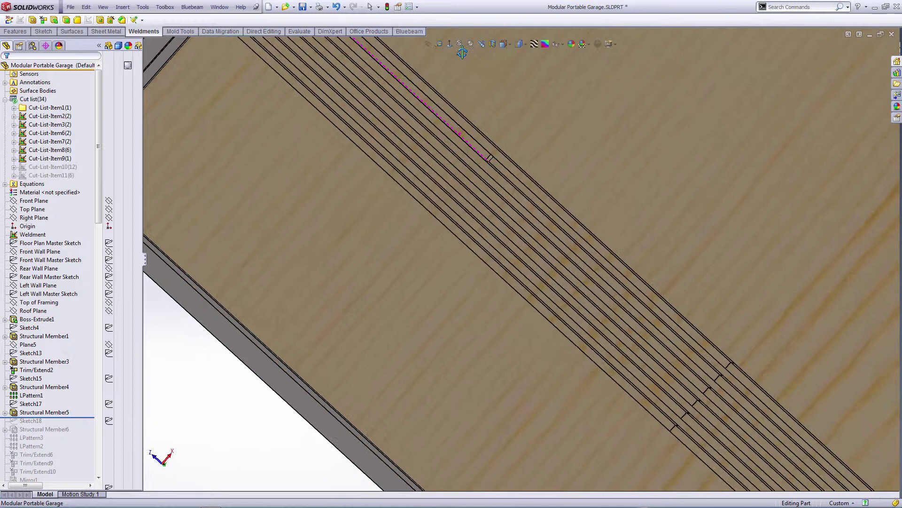
scroll(486, 121, "up", 3)
scroll(442, 172, "down", 1)
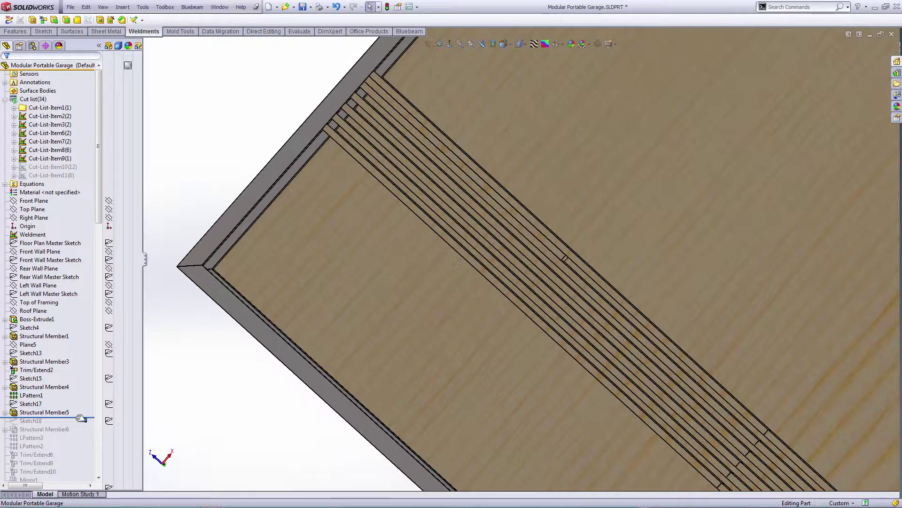
left_click_drag(81, 418, 81, 434)
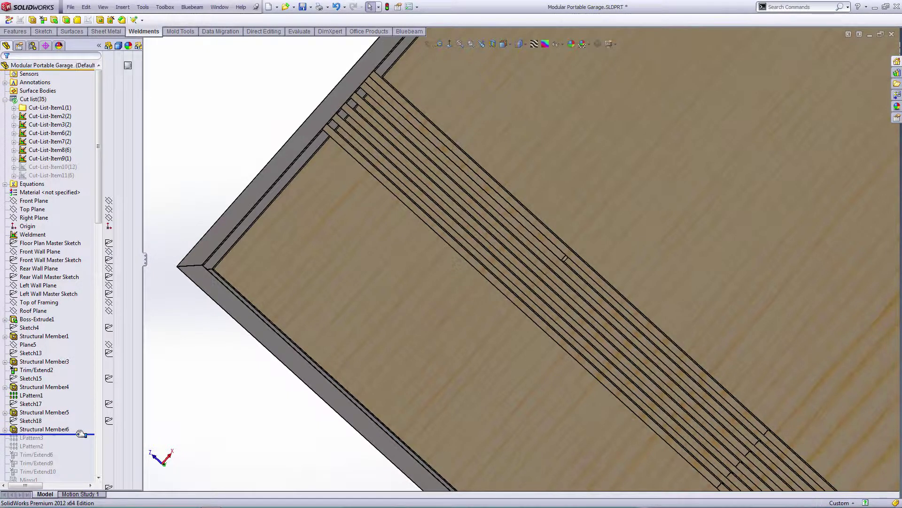
Step: Bring back LPattern3 and LPattern2 to add more joist strips
scroll(529, 377, "up", 2)
scroll(690, 372, "down", 1)
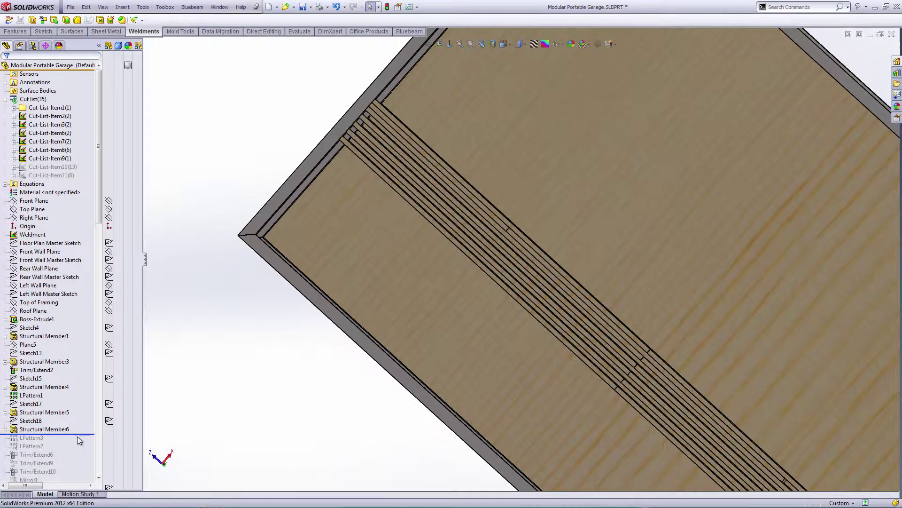
left_click_drag(77, 434, 76, 448)
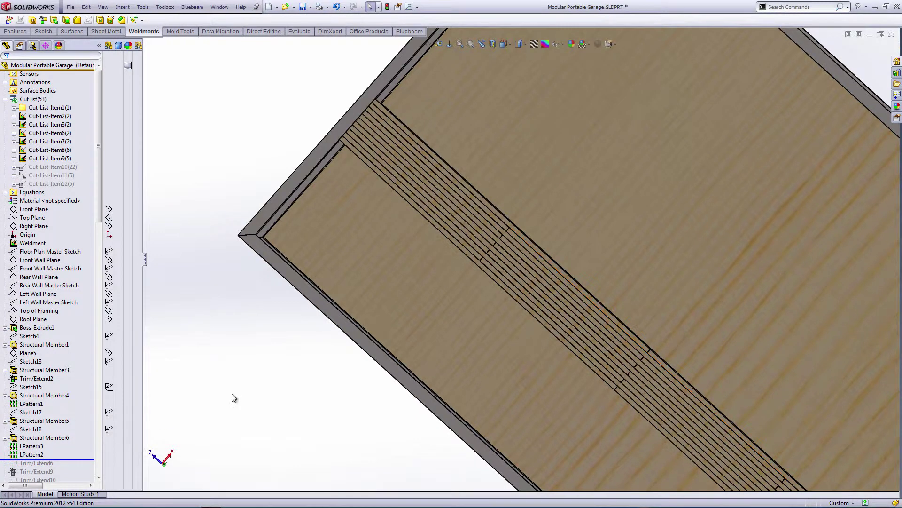
Step: Restore Trim/Extend6, 9, 10 and Mirror1 for the mirrored second beam
scroll(305, 377, "up", 3)
middle_click_drag(599, 416, 785, 389)
scroll(727, 447, "down", 3)
middle_click_drag(726, 446, 699, 329)
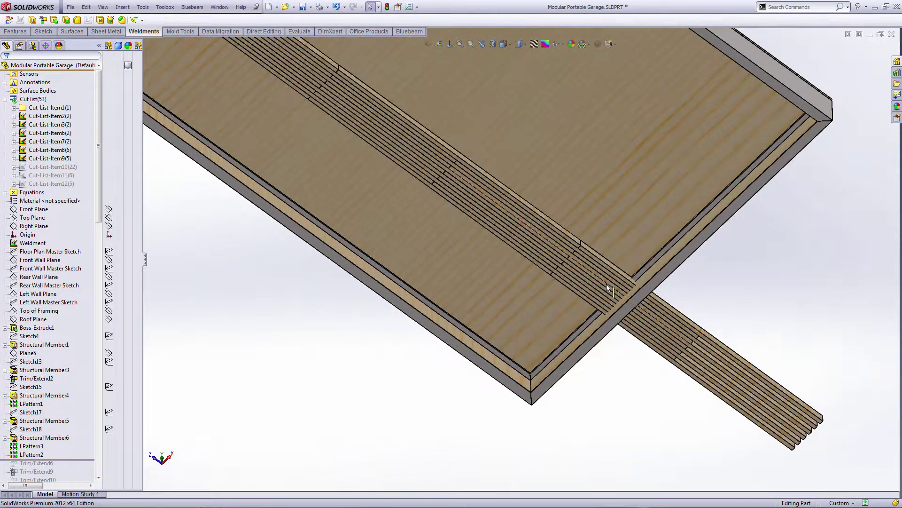
middle_click_drag(608, 296, 586, 376)
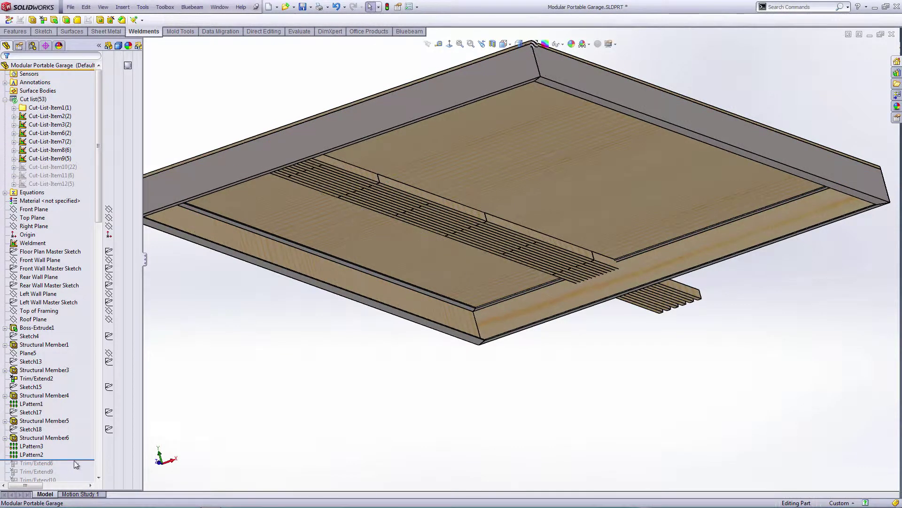
left_click_drag(79, 461, 68, 433)
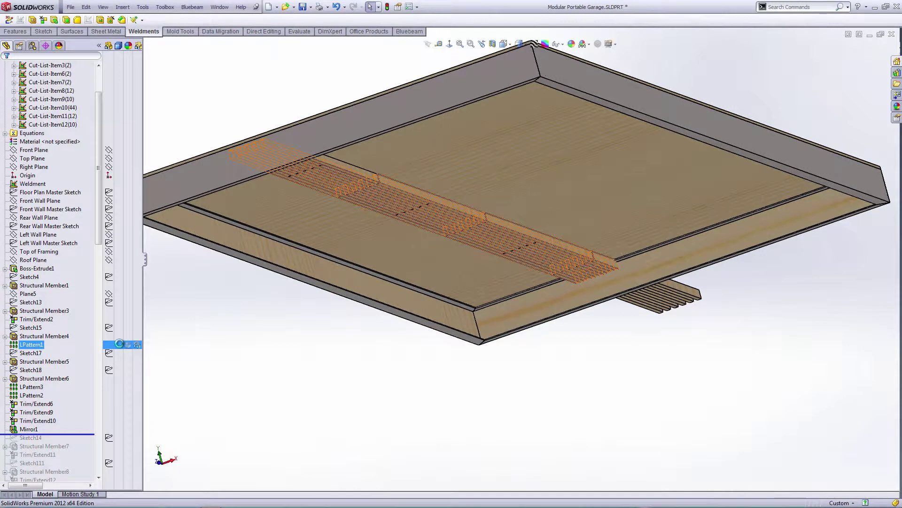
Step: Reinstate Sketch14 and Structural Member7
middle_click_drag(337, 366, 359, 352)
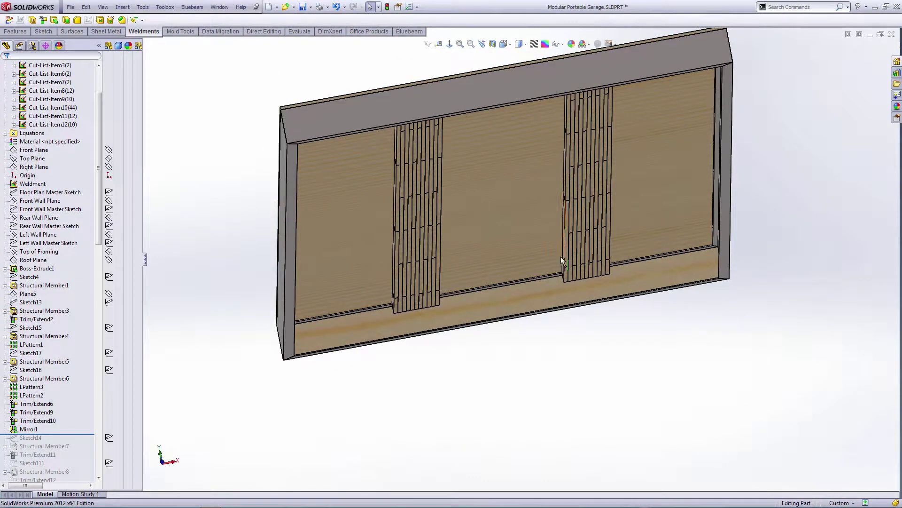
middle_click_drag(560, 255, 185, 359)
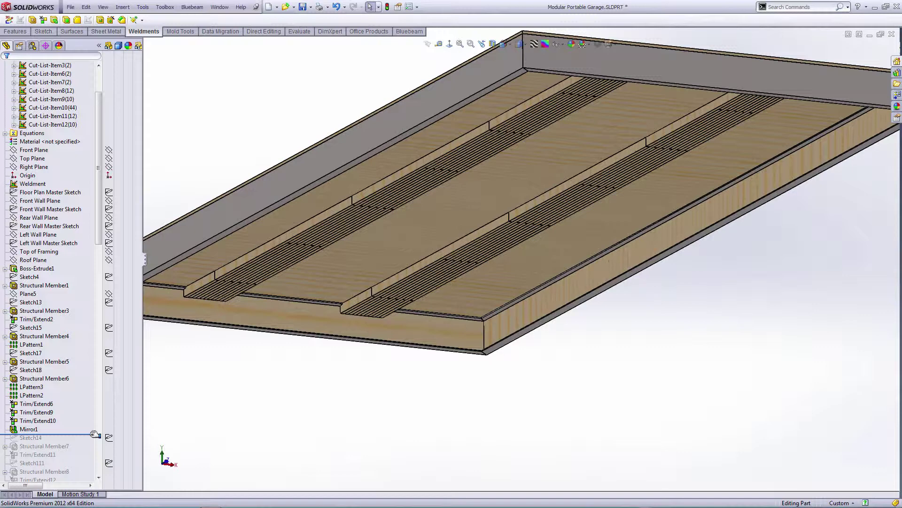
left_click_drag(95, 434, 93, 453)
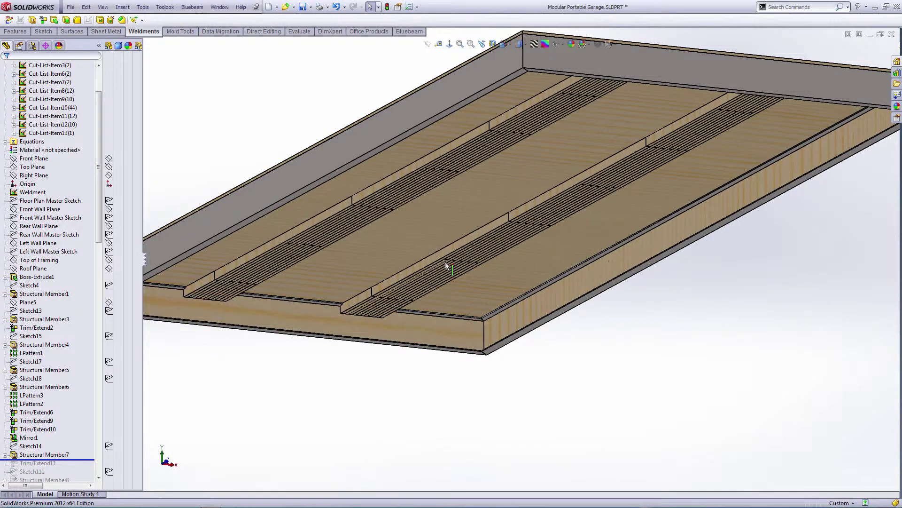
Step: Move the rollback bar below Trim/Extend11, Structural Member8, Trim/Extend12 and LPattern4 to restore the patterned 2x4 spacers
scroll(452, 259, "up", 3)
middle_click_drag(461, 258, 489, 196)
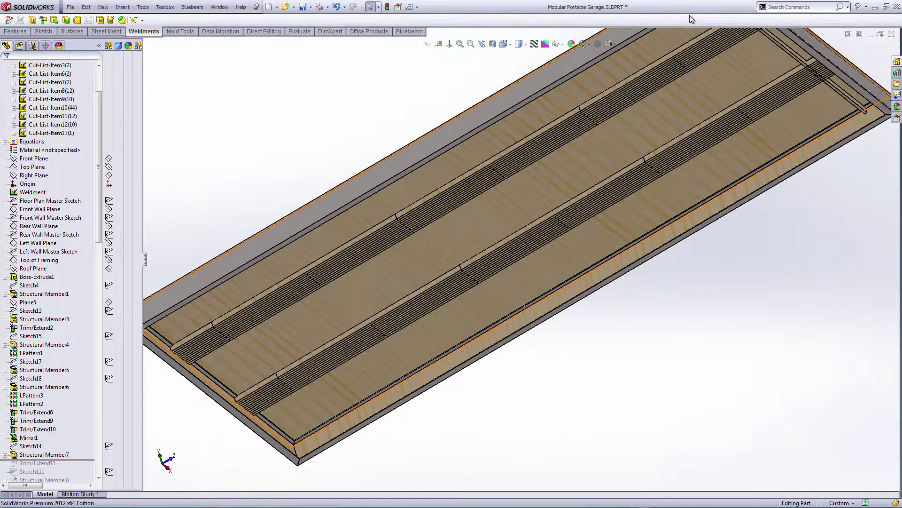
scroll(669, 69, "up", 3)
scroll(633, 104, "down", 3)
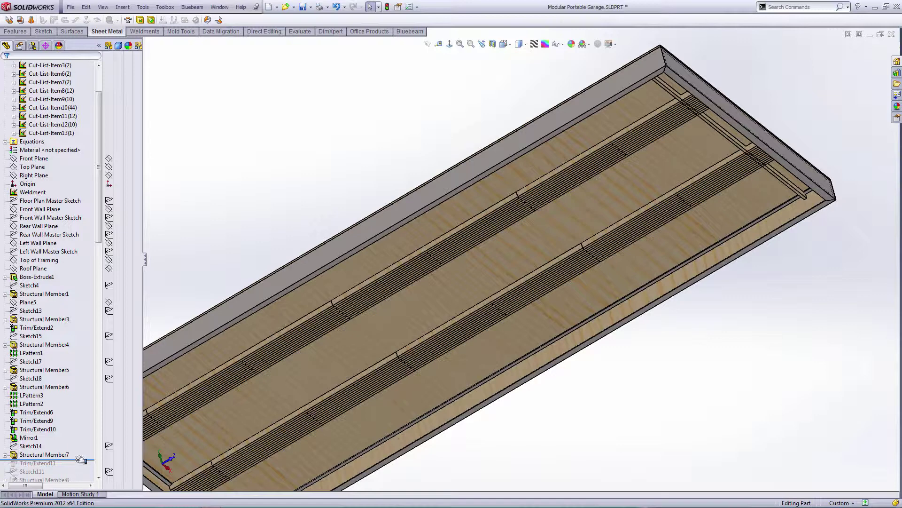
mouse_move(81, 460)
left_mouse_down()
mouse_move(77, 472)
mouse_move(78, 452)
mouse_move(71, 465)
left_mouse_up()
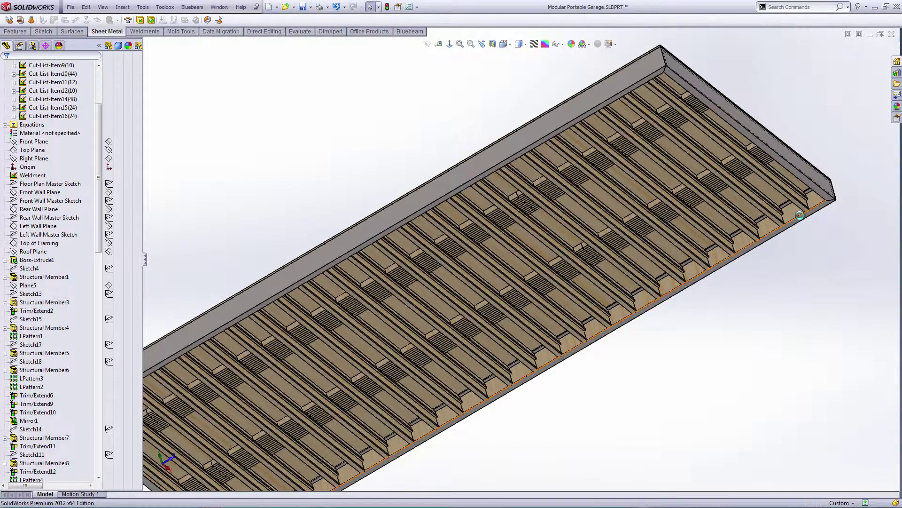
scroll(804, 220, "down", 10)
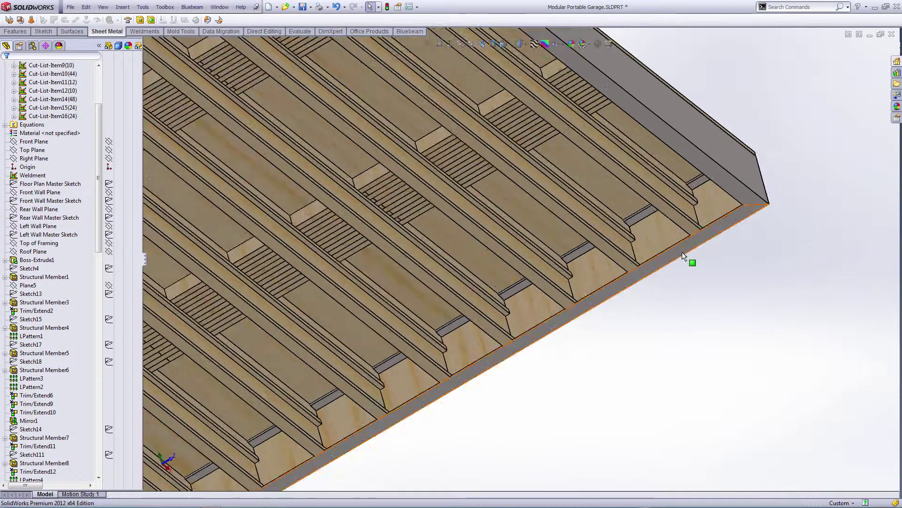
scroll(650, 190, "up", 5)
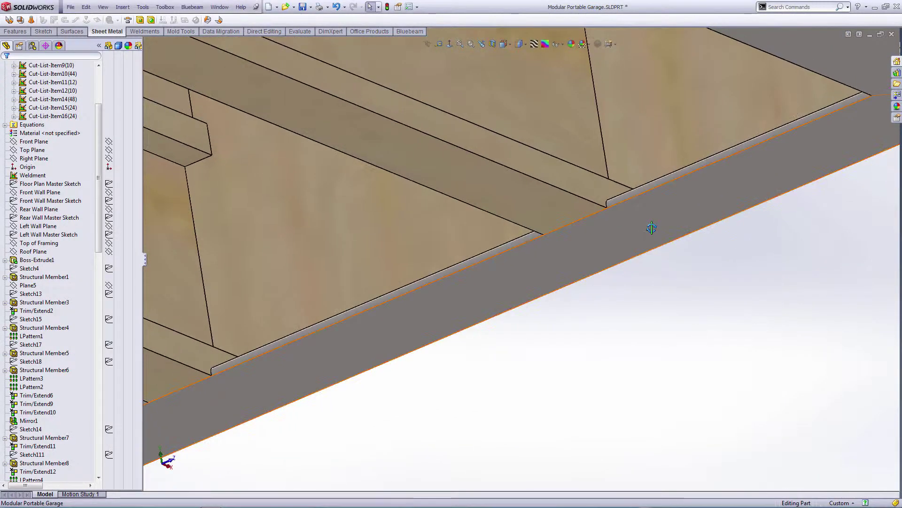
scroll(452, 245, "up", 3)
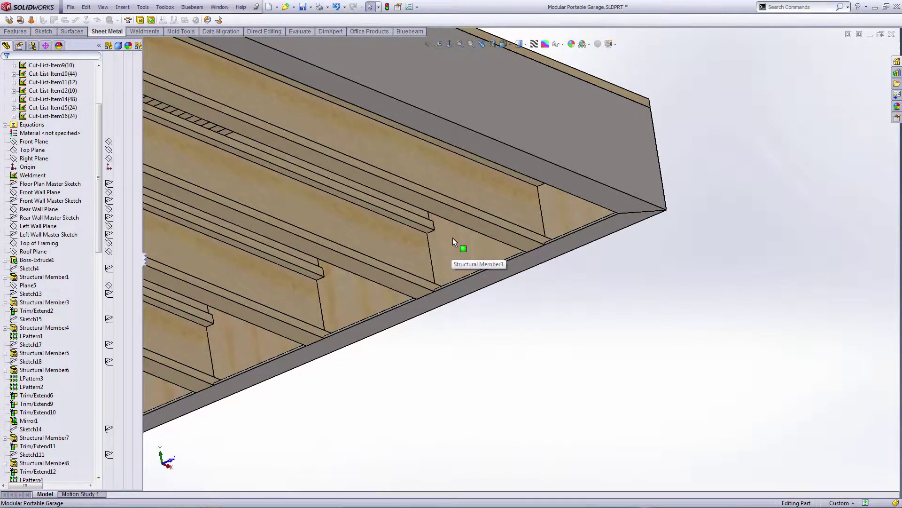
middle_click_drag(453, 238, 462, 210)
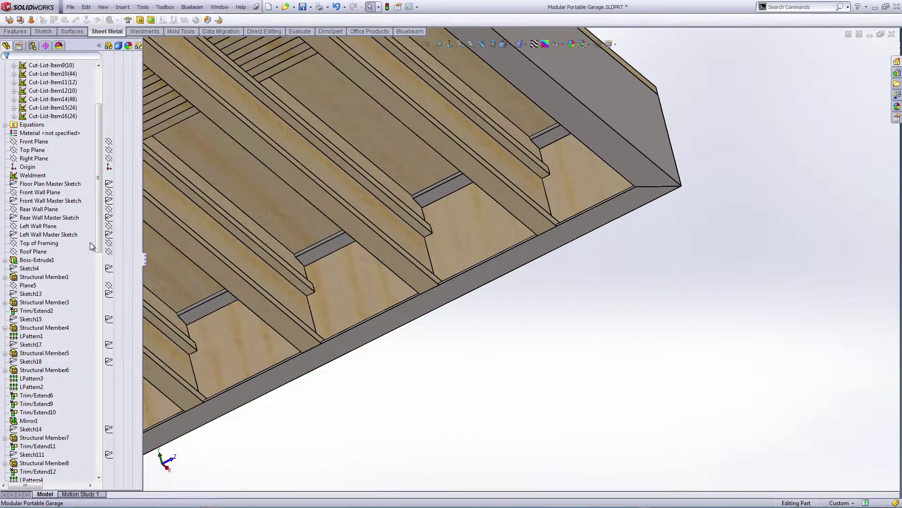
left_click_drag(96, 245, 99, 295)
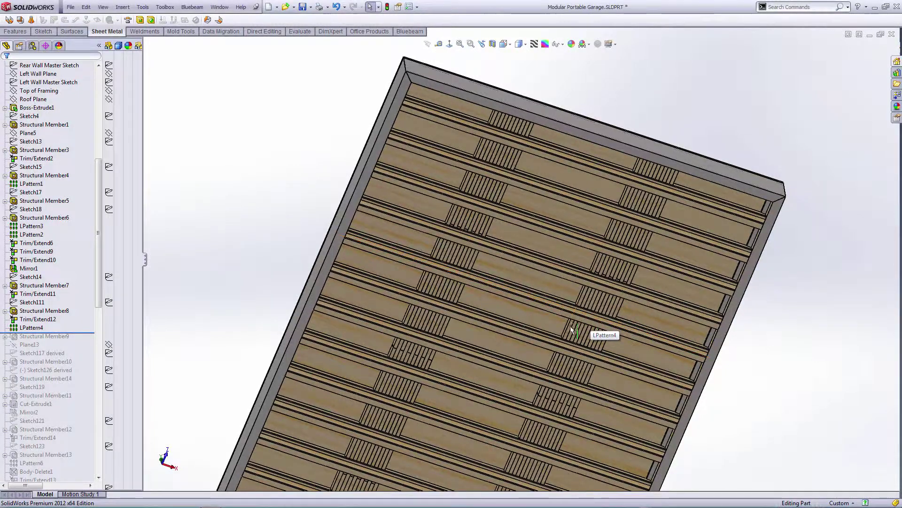
middle_click_drag(570, 325, 570, 350)
scroll(570, 350, "down", 10)
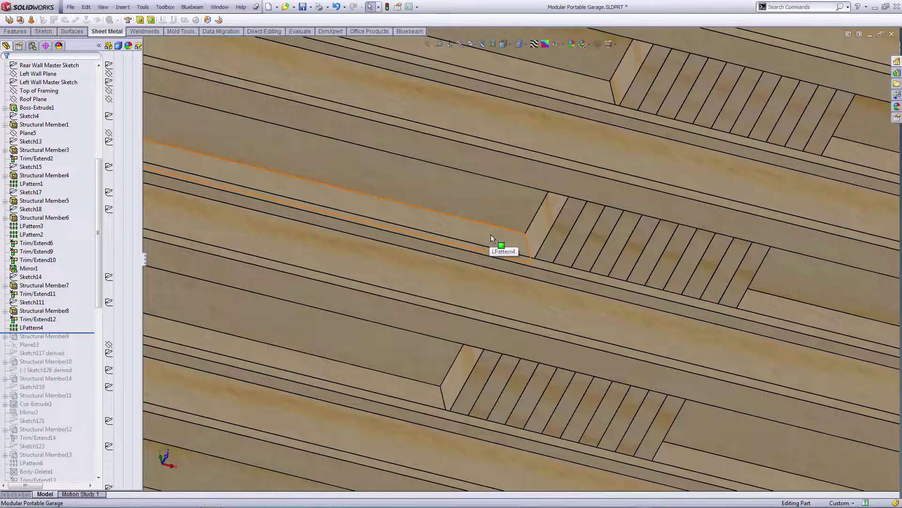
scroll(306, 260, "up", 5)
scroll(324, 256, "up", 5)
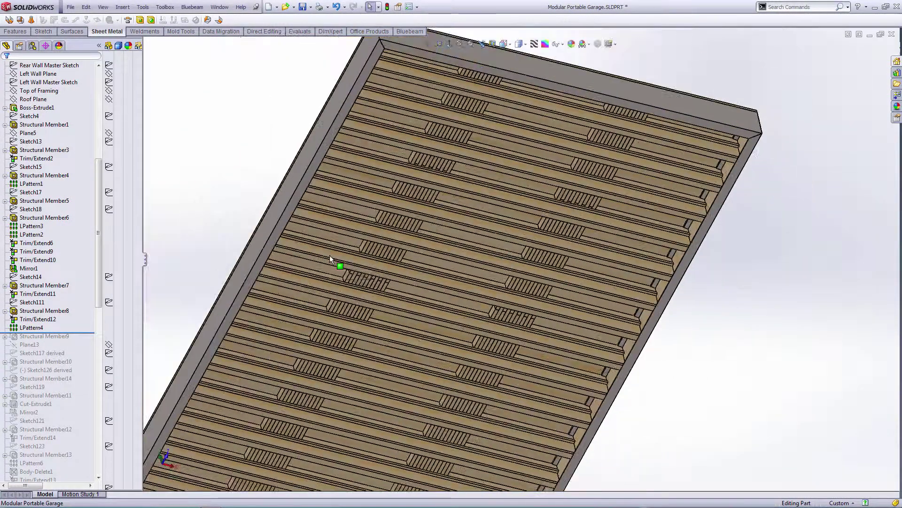
scroll(404, 229, "up", 2)
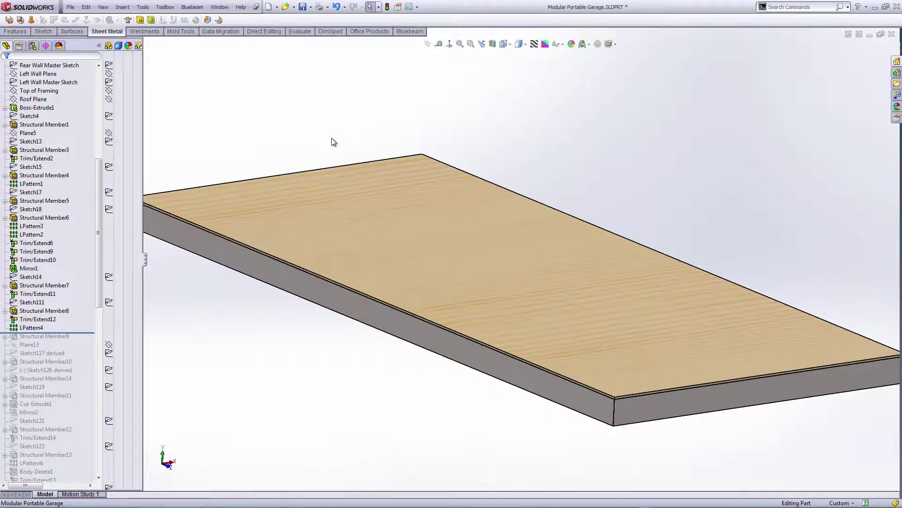